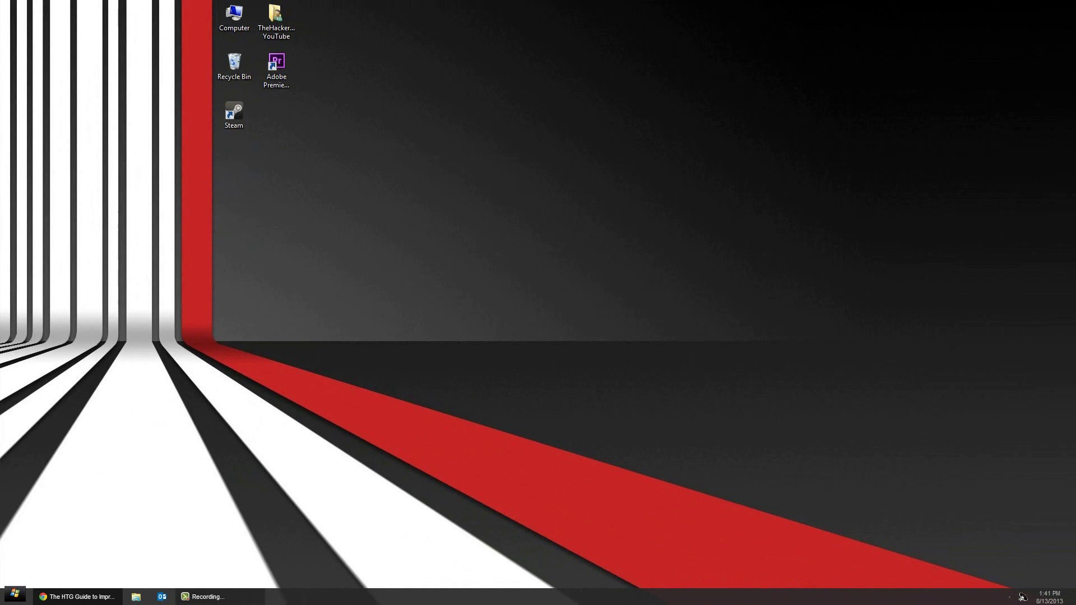
Step: Launch Task Manager from the taskbar, expand it to full details and view CPU performance
{"action": "right_click", "coordinate": [417, 593]}
{"action": "left_click", "coordinate": [418, 565]}
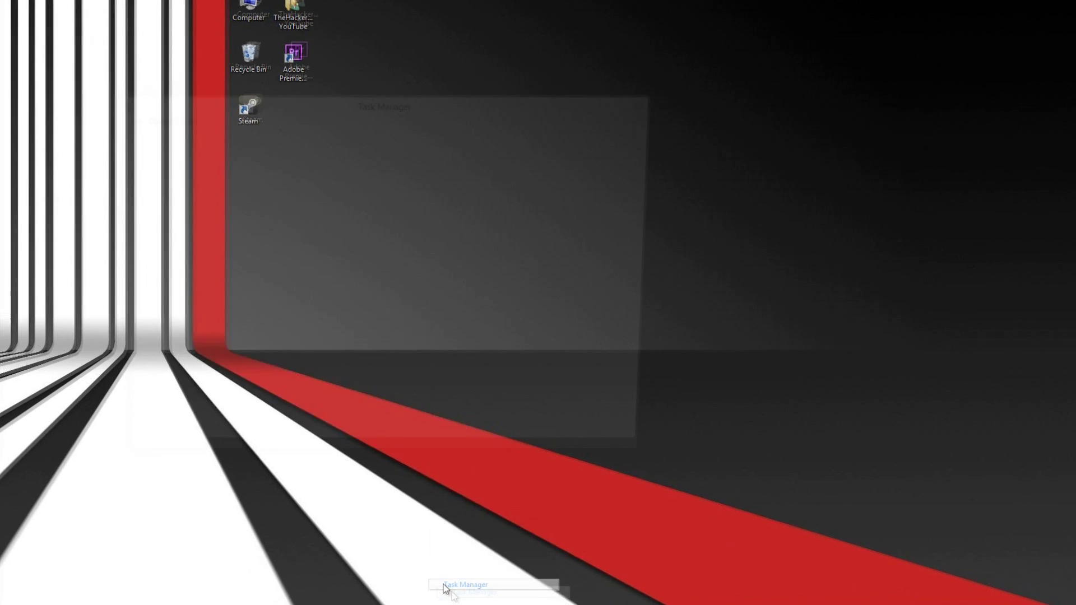
{"action": "left_click", "coordinate": [161, 432]}
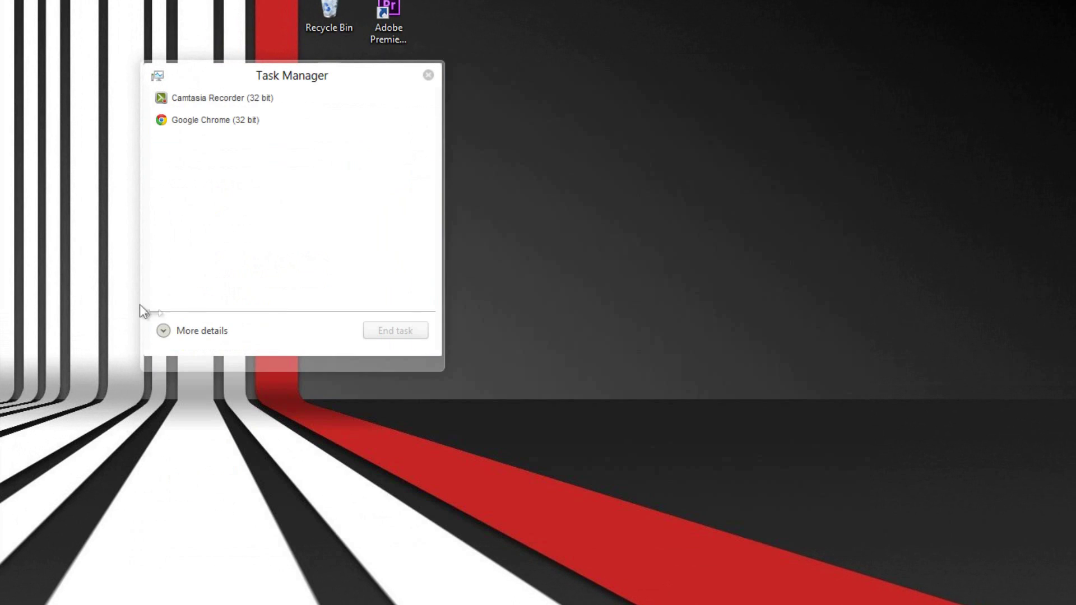
{"action": "left_click", "coordinate": [163, 331]}
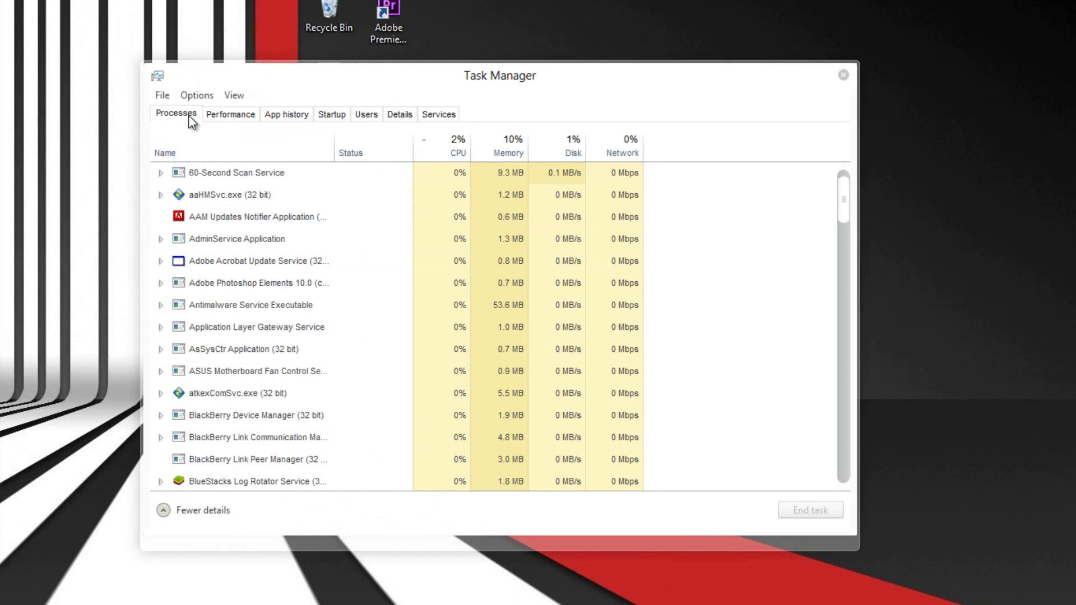
{"action": "left_click", "coordinate": [220, 114]}
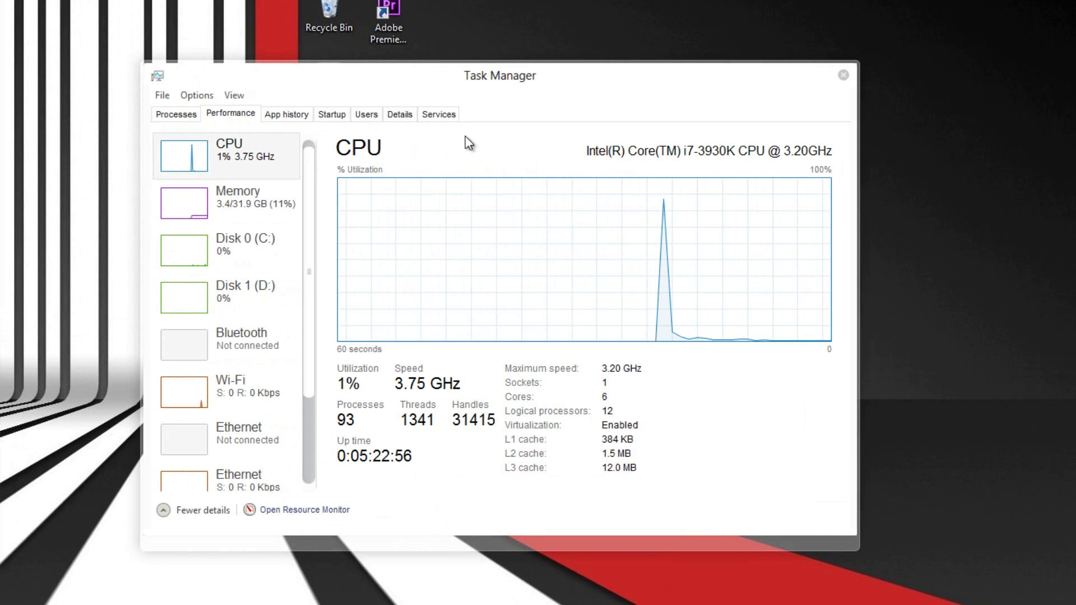
Step: Sort the process list by memory use and end BtTray and the Google Chrome processes
{"action": "left_click", "coordinate": [190, 116]}
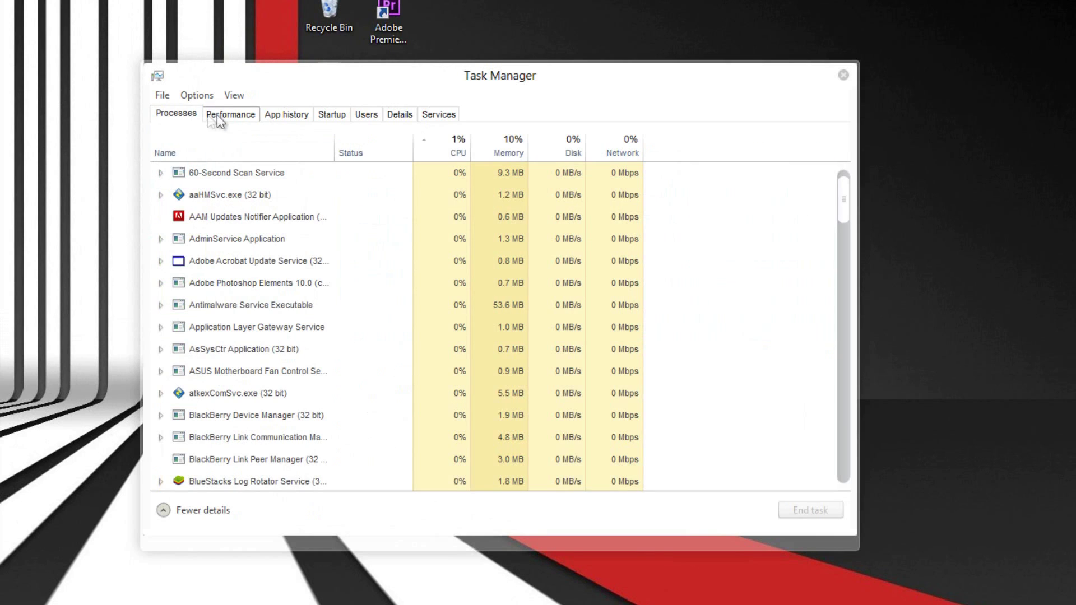
{"action": "left_click", "coordinate": [503, 143]}
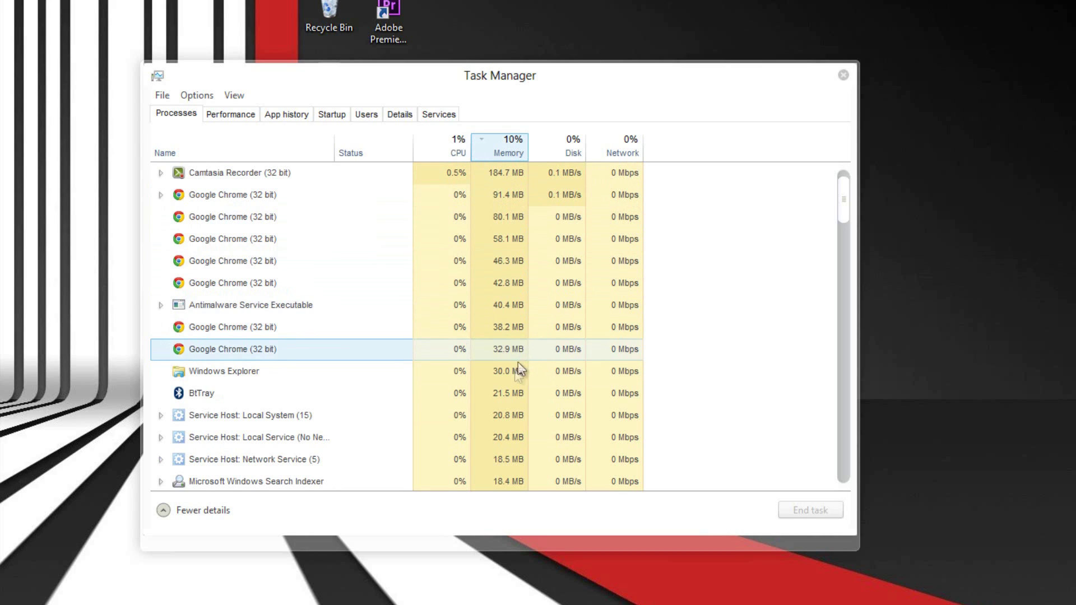
{"action": "left_click", "coordinate": [505, 392]}
{"action": "left_click", "coordinate": [810, 509]}
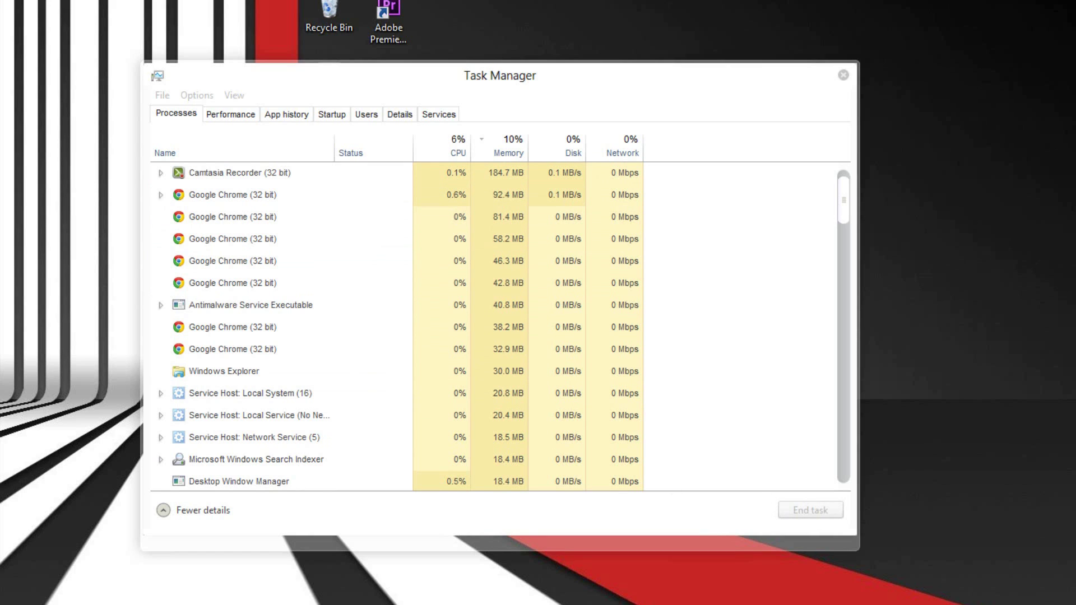
{"action": "key", "text": "alt+F4"}
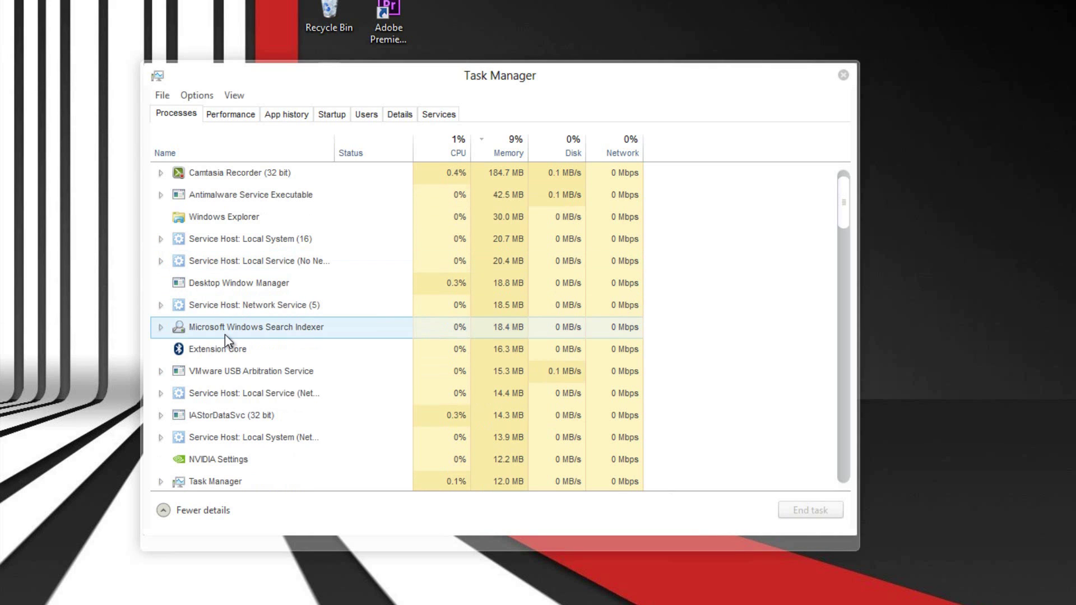
Step: Try ending Antimalware Service Executable, then cancel to keep it running
{"action": "left_click", "coordinate": [370, 195]}
{"action": "left_click", "coordinate": [834, 511]}
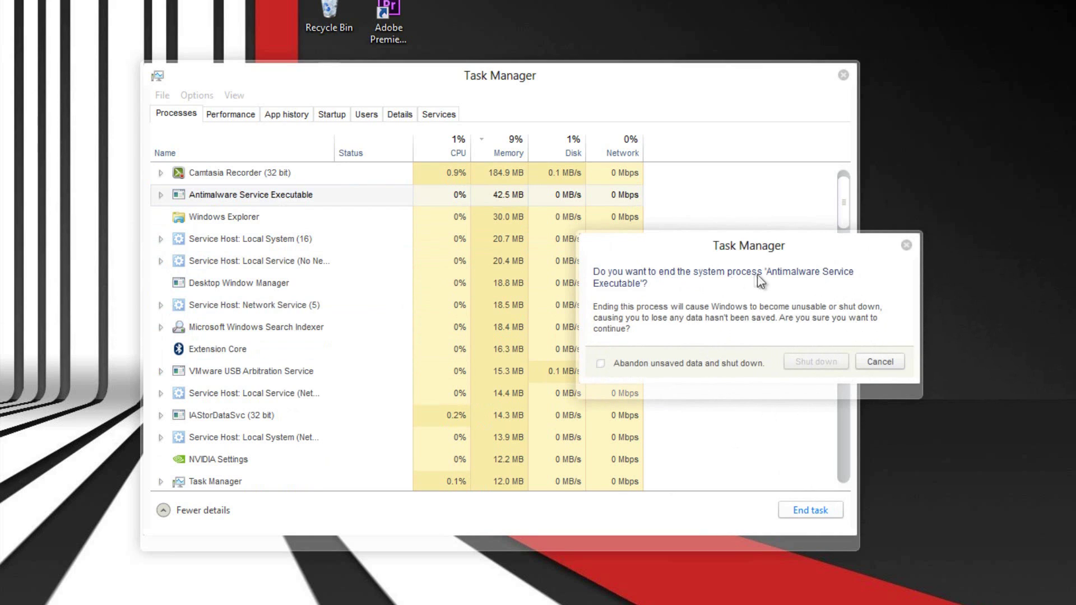
{"action": "left_click", "coordinate": [880, 361]}
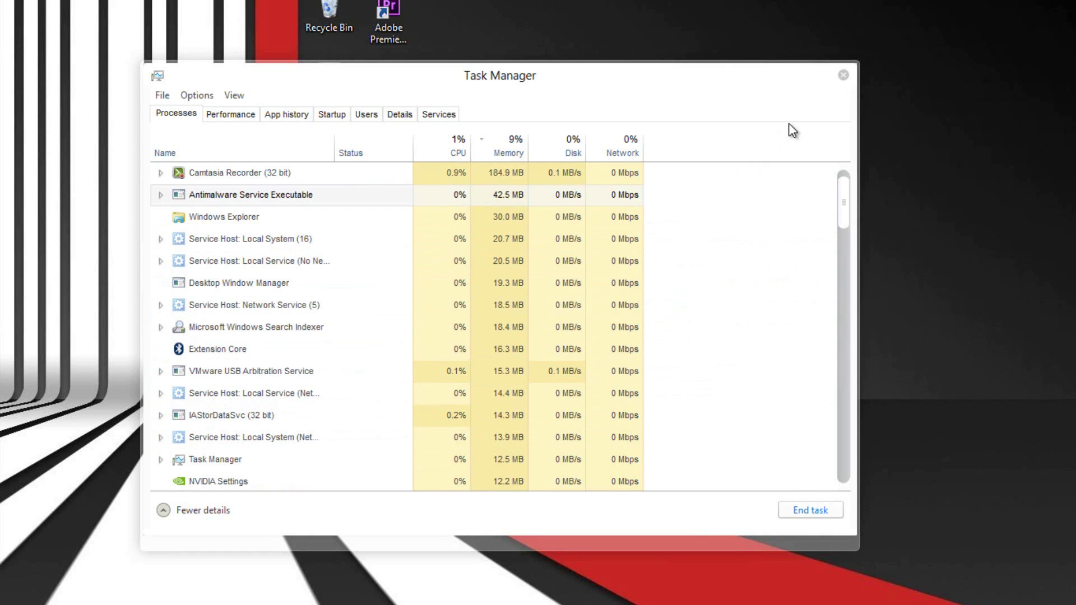
Step: Open Resource Monitor from the CPU performance page and search chrome.exe online
{"action": "left_click", "coordinate": [251, 118]}
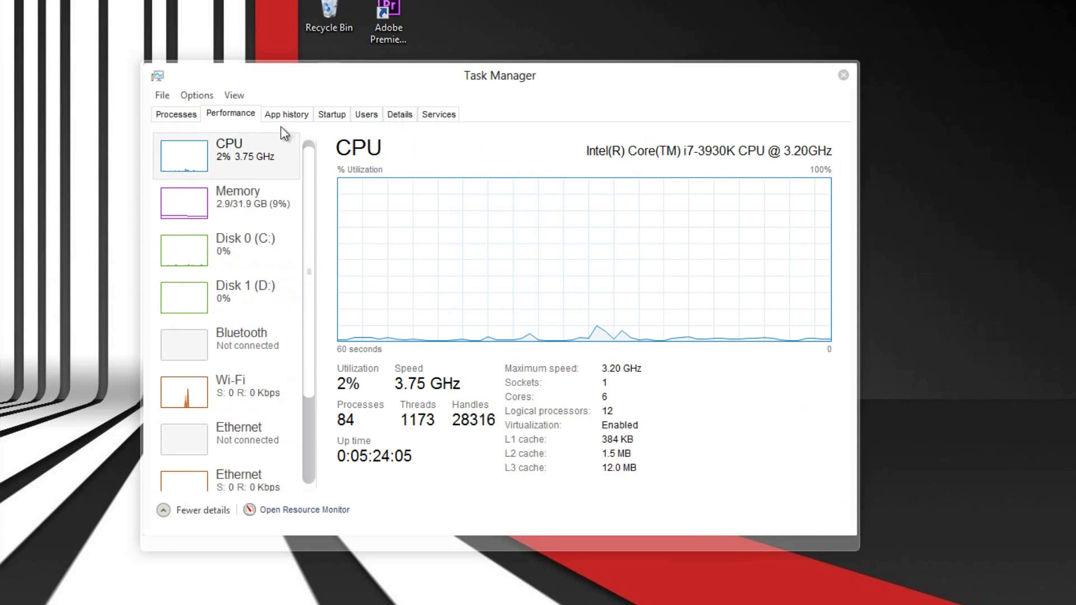
{"action": "left_click", "coordinate": [319, 509]}
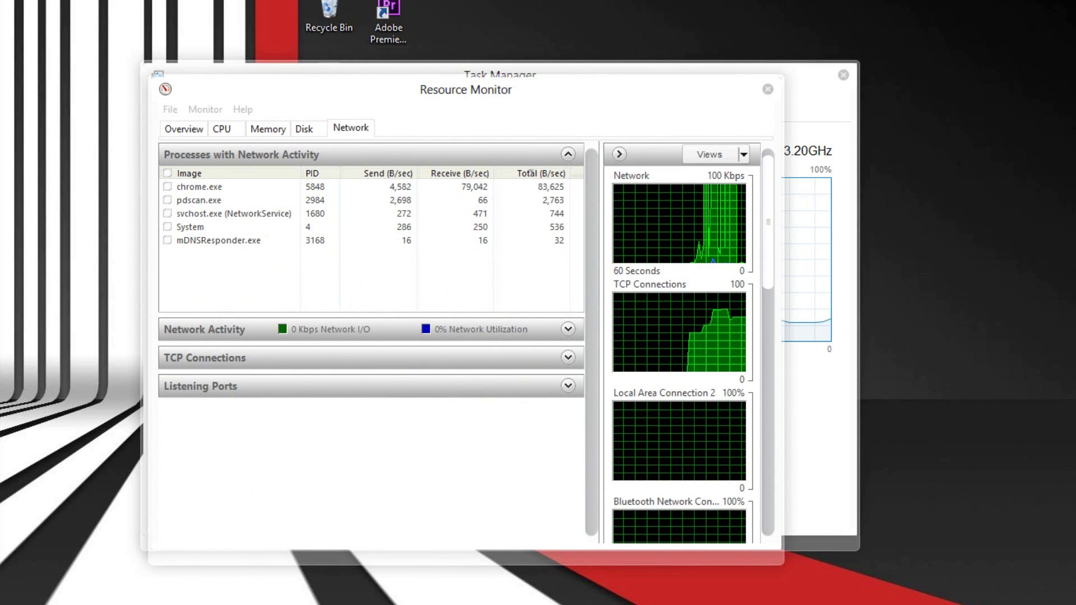
{"action": "right_click", "coordinate": [241, 188]}
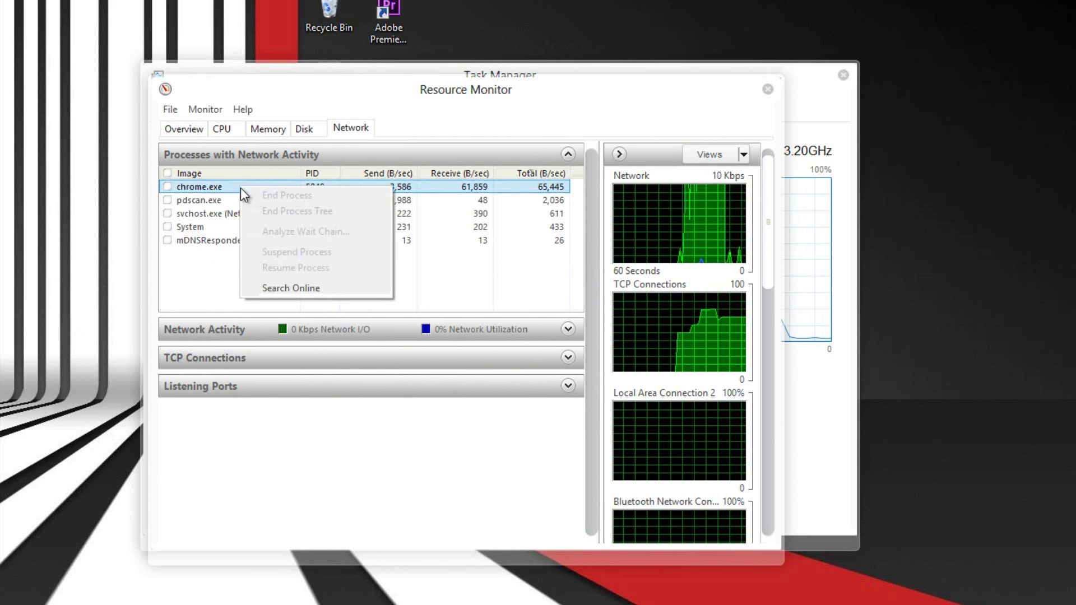
{"action": "left_click", "coordinate": [283, 287]}
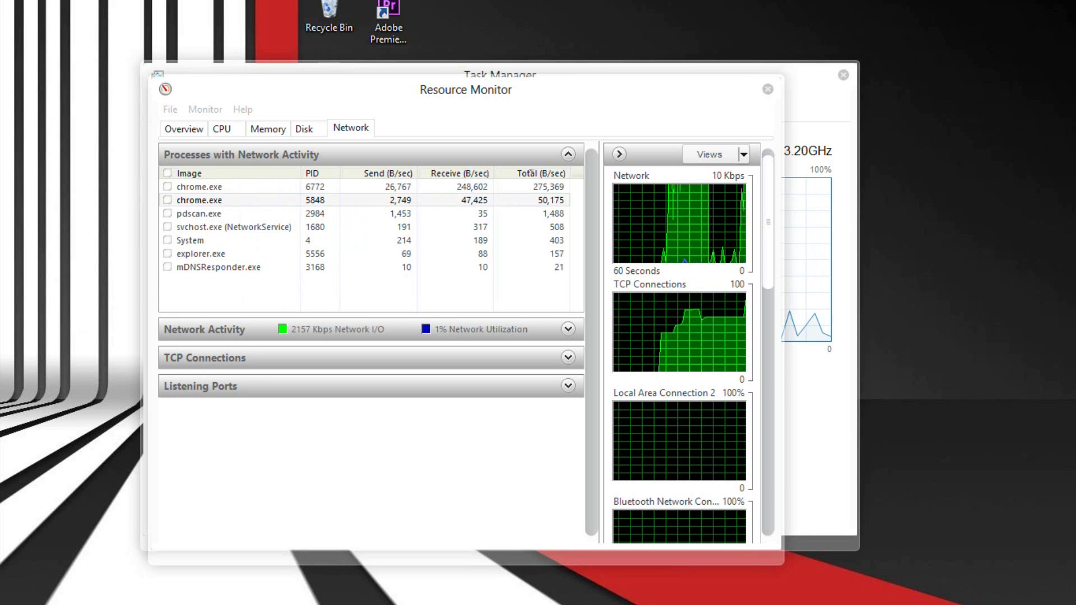
{"action": "key", "text": "alt+Tab"}
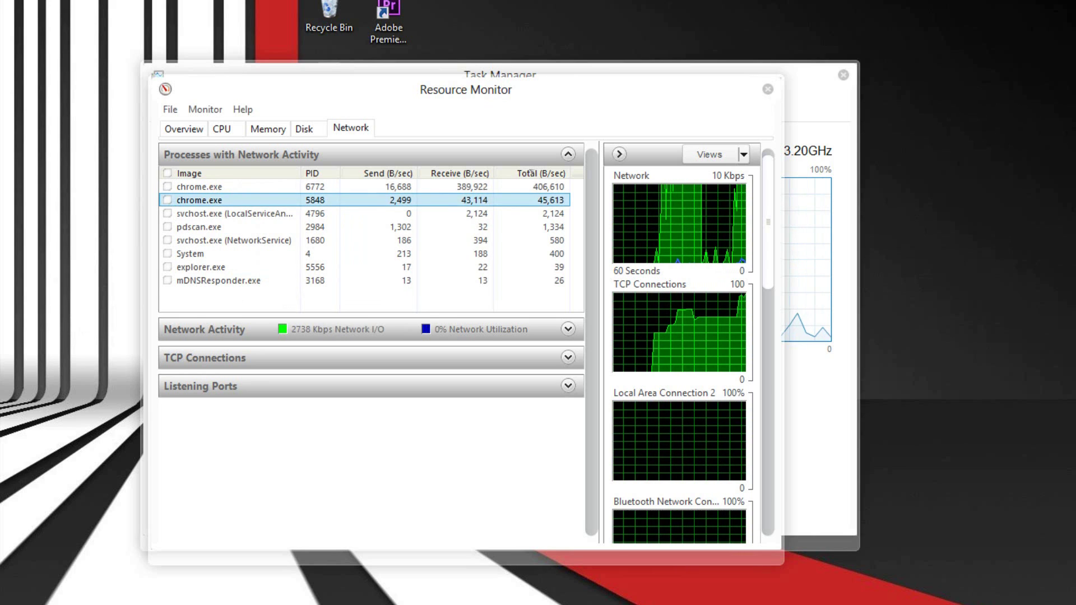
Step: Close Resource Monitor and review the Disk 0 (C:) and Disk 1 (D:) activity pages
{"action": "left_click", "coordinate": [768, 90]}
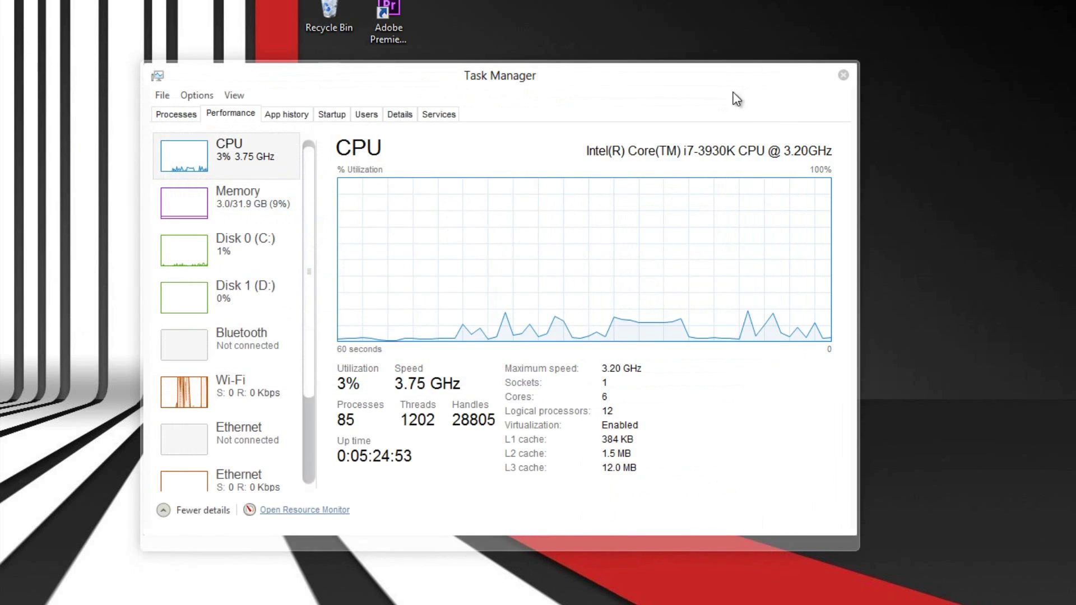
{"action": "left_click", "coordinate": [248, 251]}
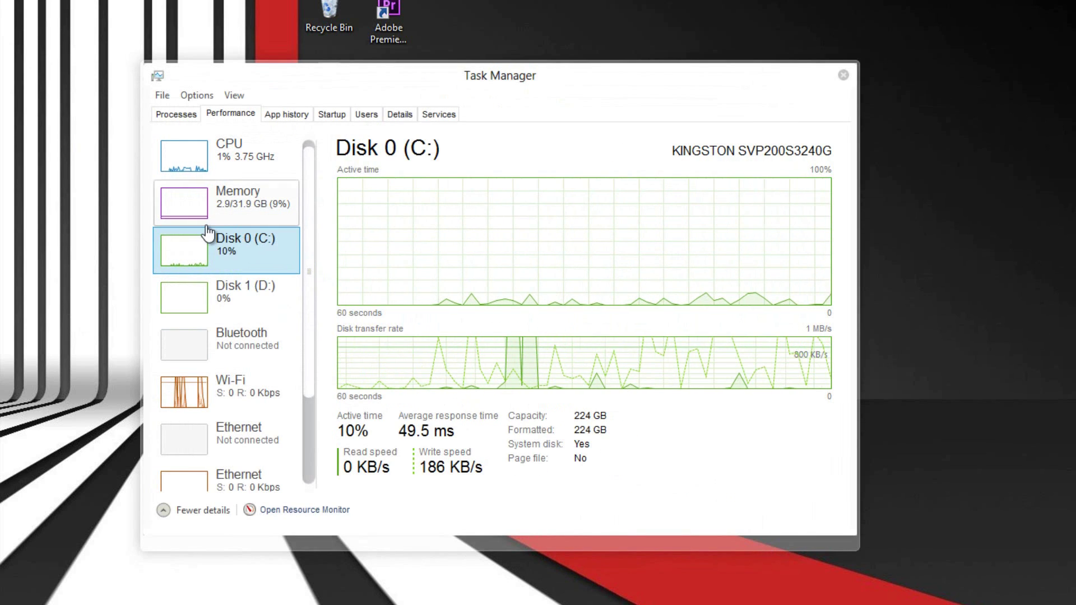
{"action": "left_click", "coordinate": [270, 287]}
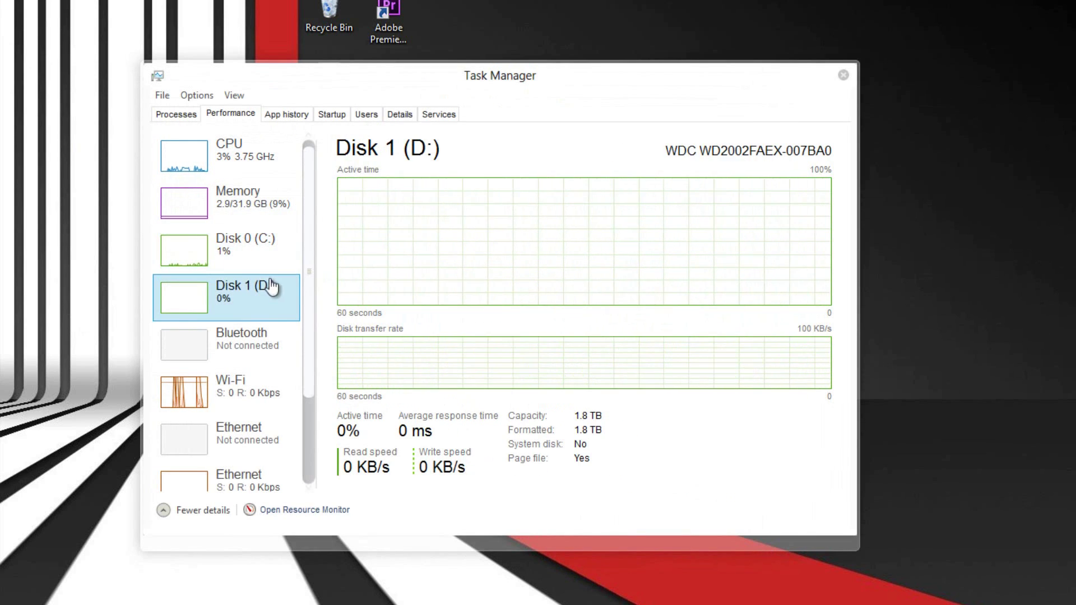
{"action": "left_click", "coordinate": [289, 255]}
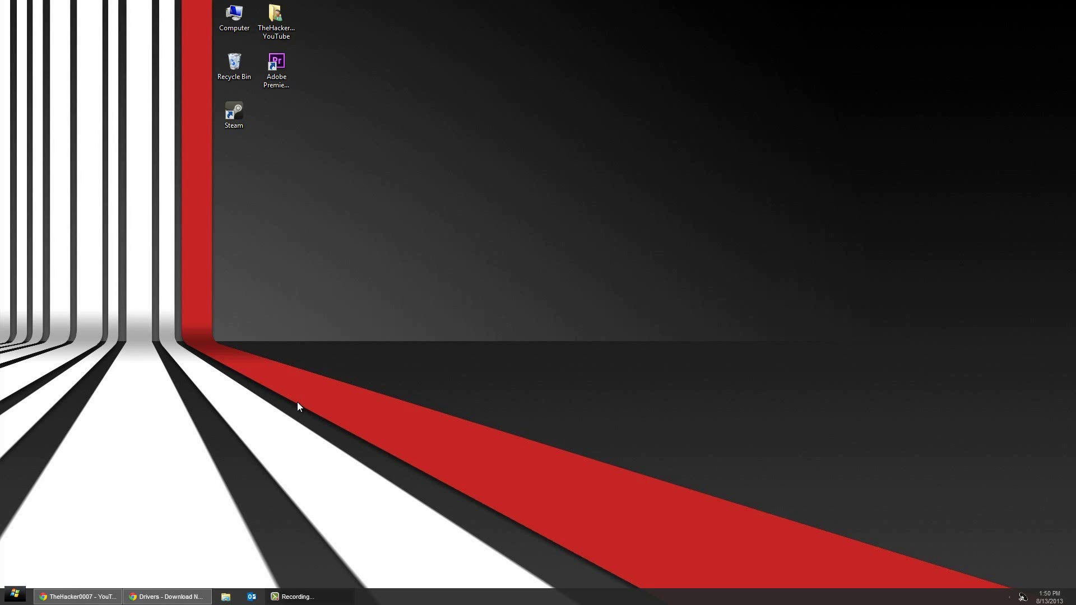
Step: Search 'device' to open Device Manager and expand Display adapters, showing the GeForce GTX 670
{"action": "left_click", "coordinate": [14, 596]}
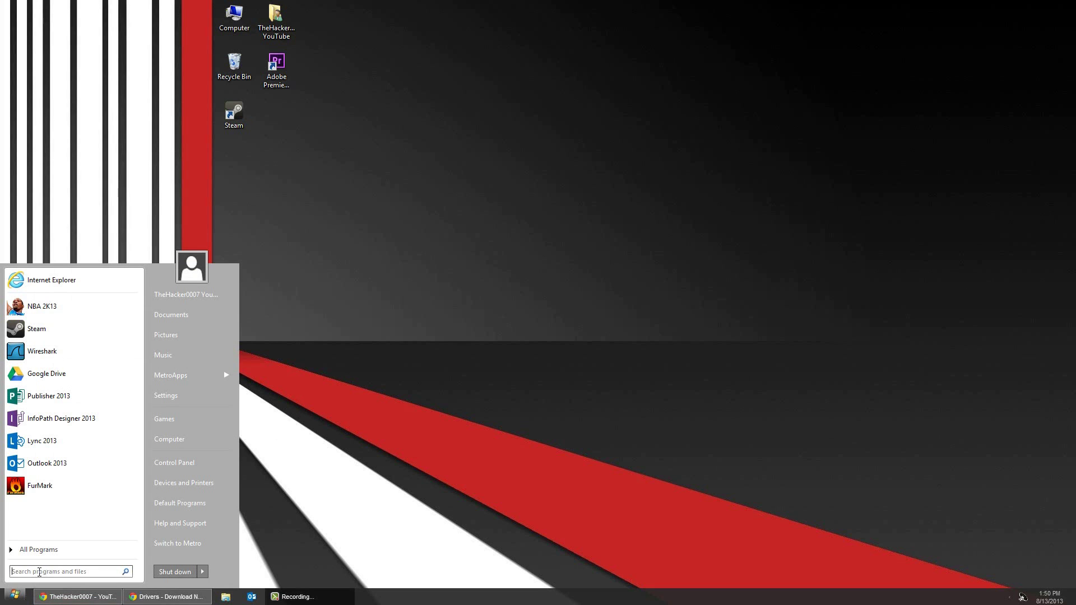
{"action": "type", "text": "device"}
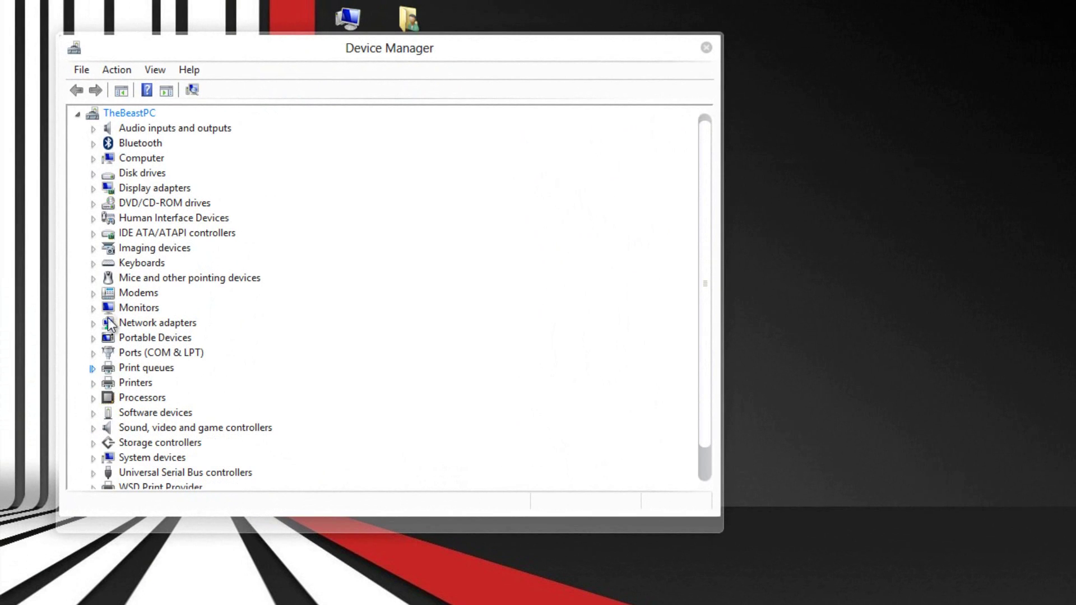
{"action": "left_click", "coordinate": [93, 189]}
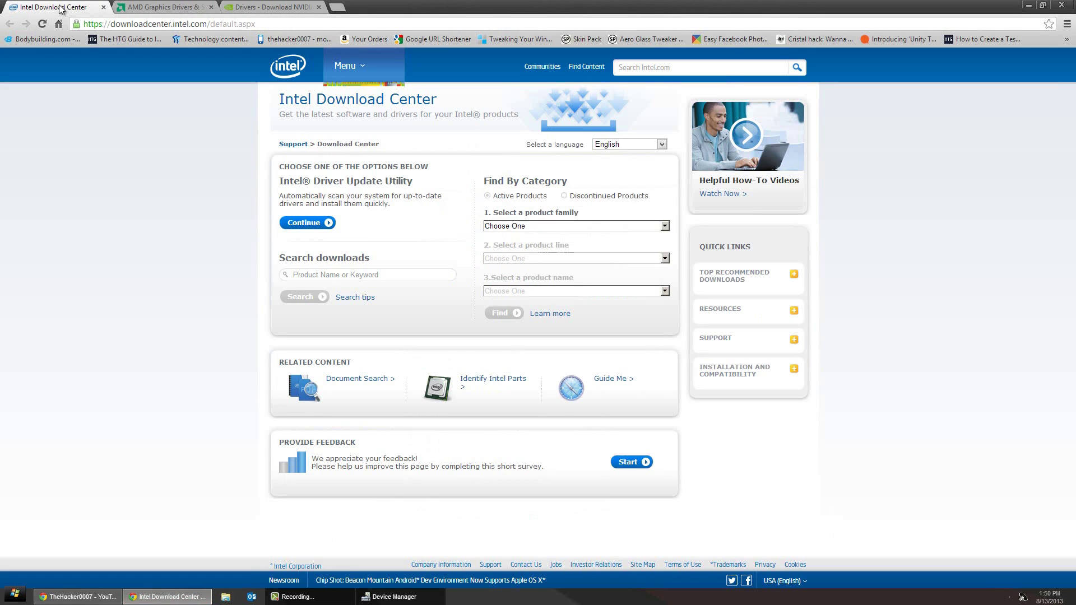
Step: Compare the AMD and NVIDIA driver pages, confirming the card model in Device Manager
{"action": "left_click", "coordinate": [167, 8]}
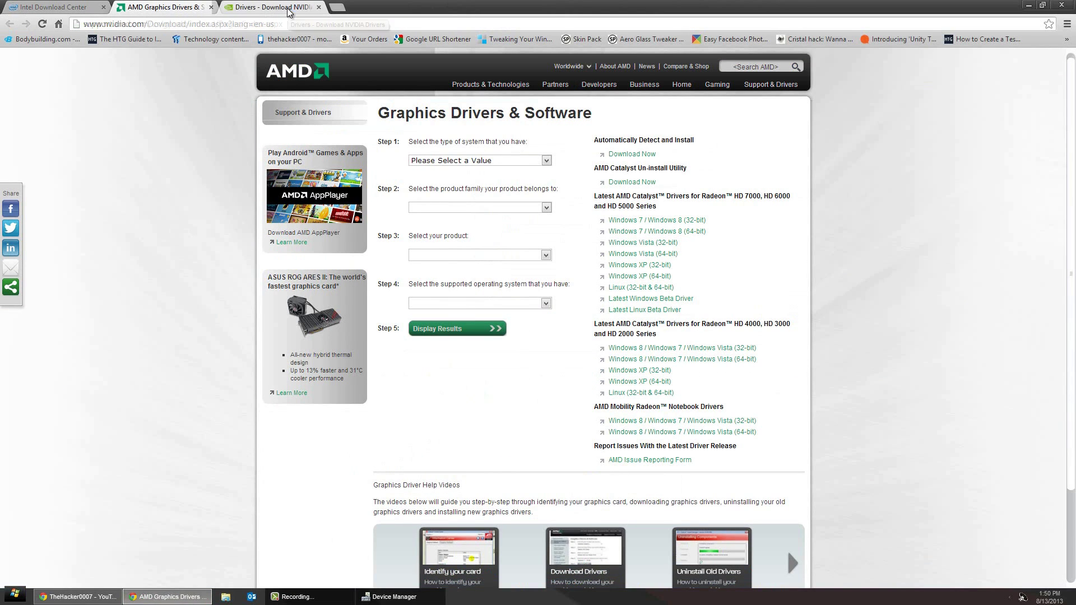
{"action": "left_click", "coordinate": [270, 7]}
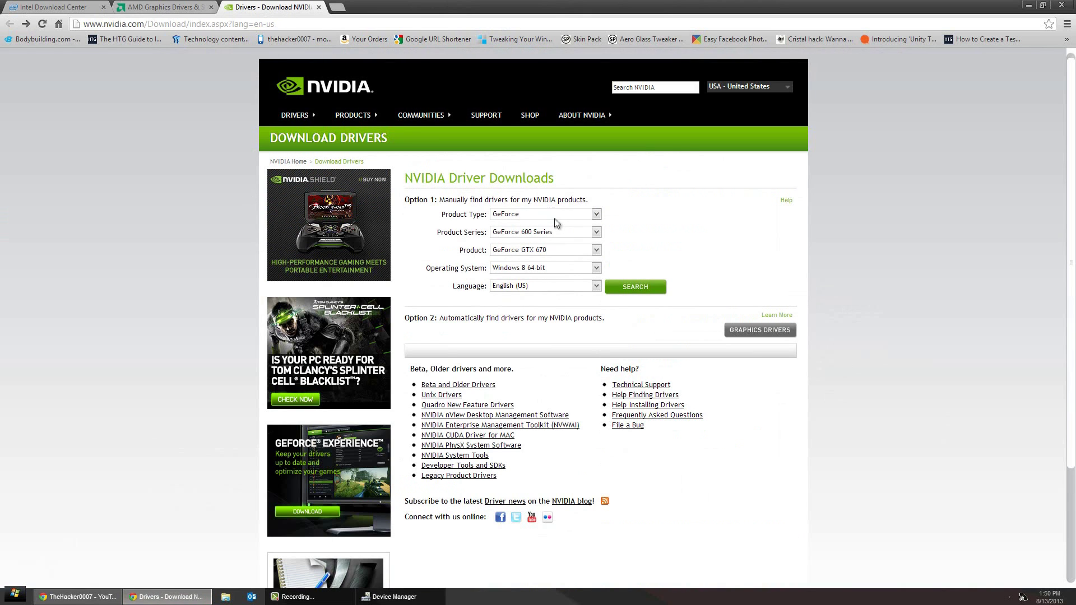
{"action": "left_click", "coordinate": [418, 597]}
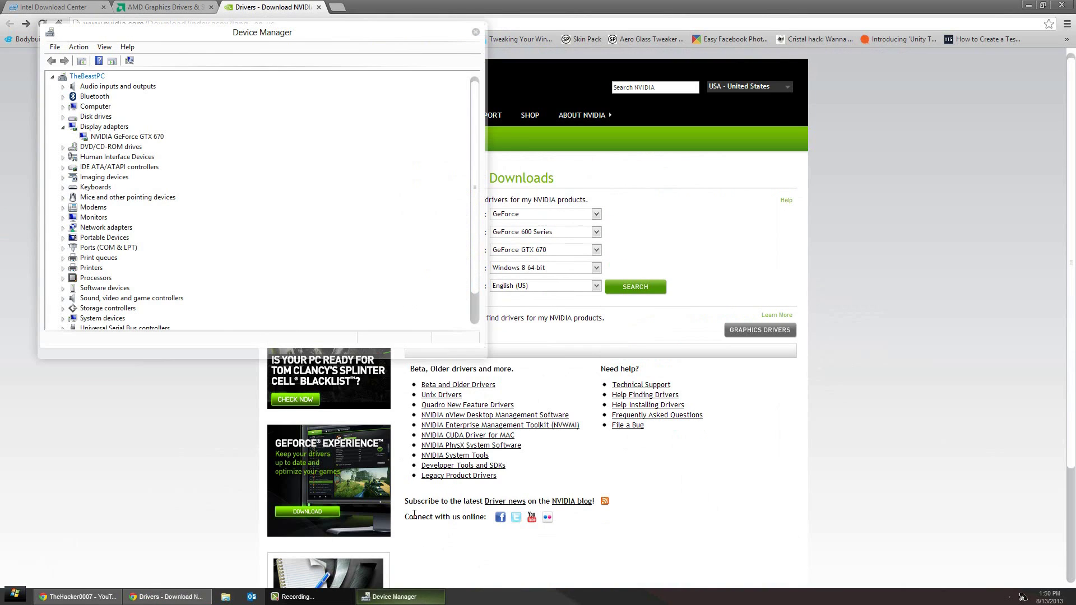
{"action": "left_click", "coordinate": [554, 213]}
Step: Search NVIDIA drivers for GeForce 600 Series GTX 670 on Windows 8 64-bit
{"action": "left_click", "coordinate": [561, 213]}
{"action": "left_click", "coordinate": [562, 231]}
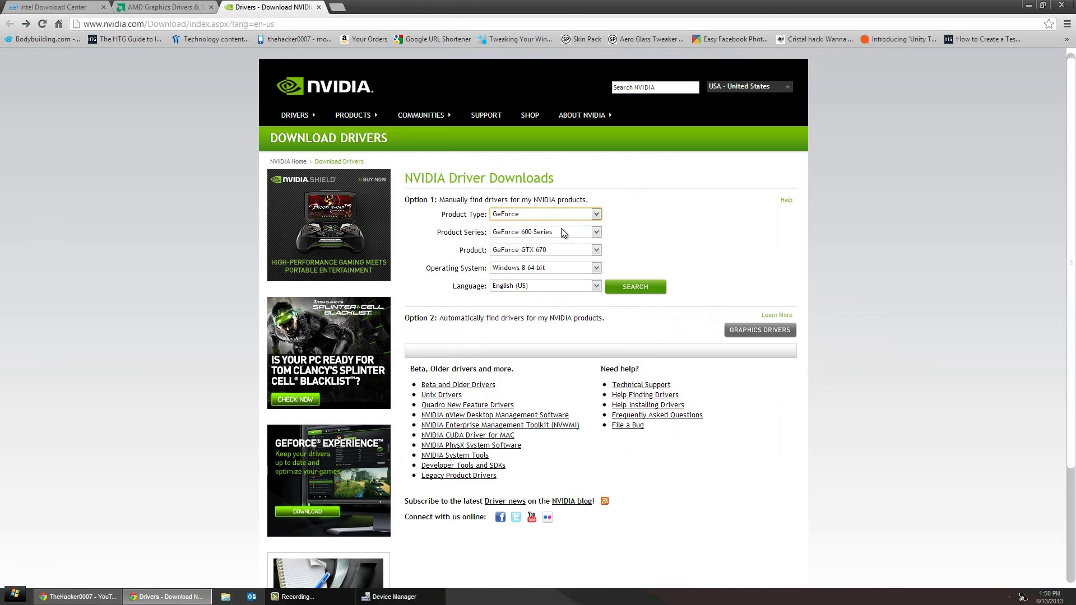
{"action": "left_click", "coordinate": [562, 232]}
{"action": "left_click", "coordinate": [564, 233]}
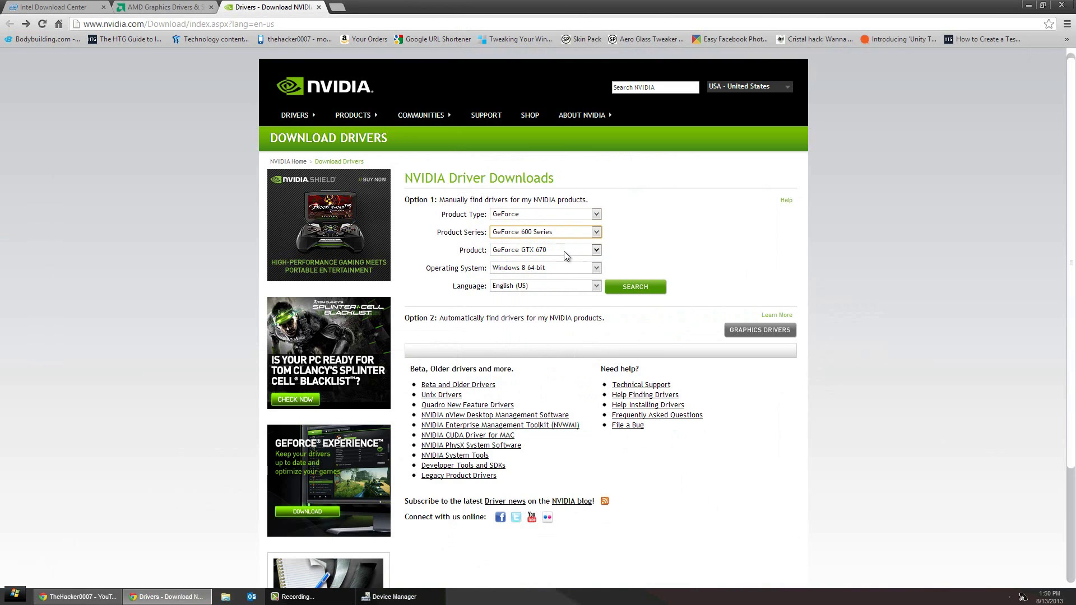
{"action": "left_click", "coordinate": [564, 251]}
{"action": "left_click", "coordinate": [565, 258]}
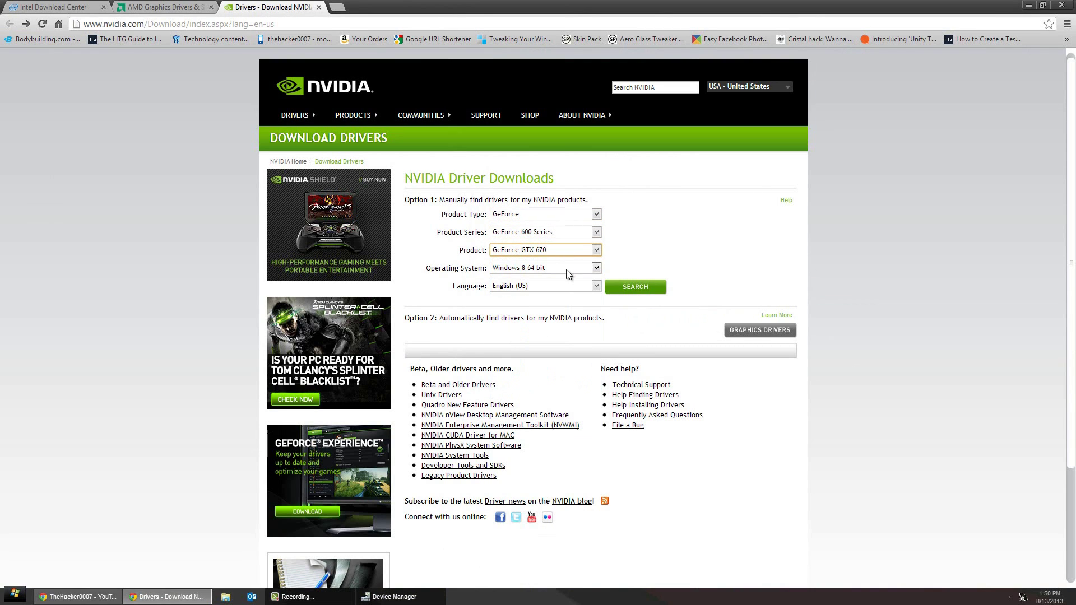
{"action": "left_click", "coordinate": [566, 273]}
{"action": "left_click", "coordinate": [567, 270]}
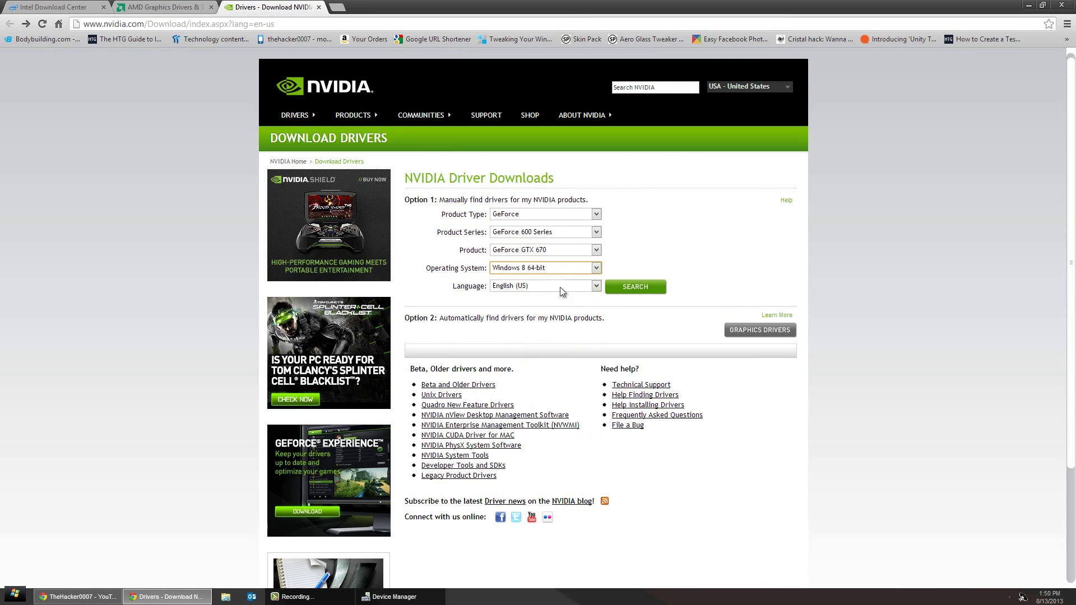
{"action": "left_click", "coordinate": [628, 287]}
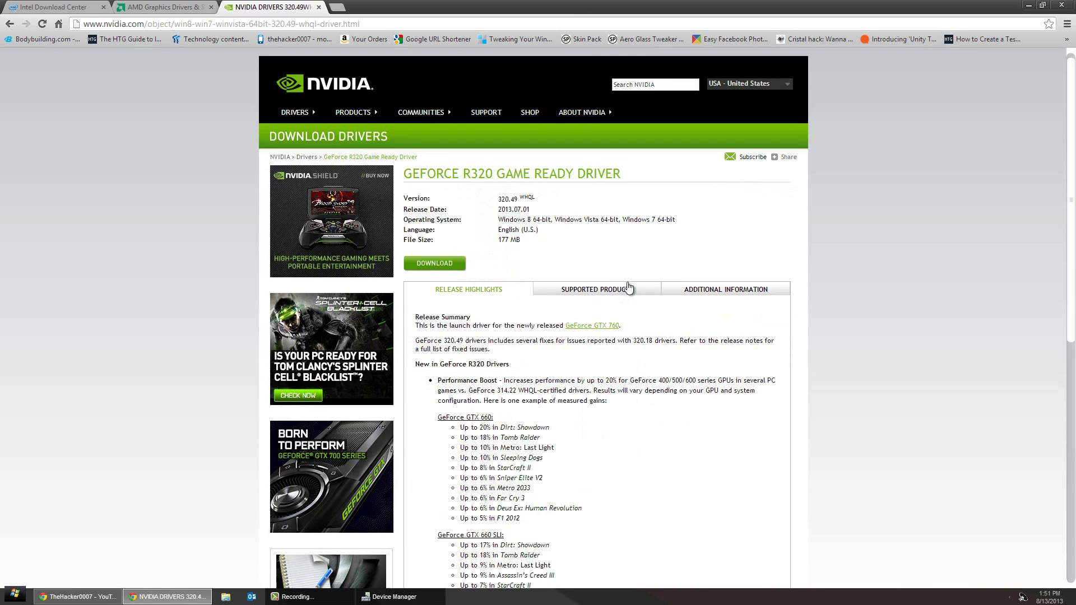